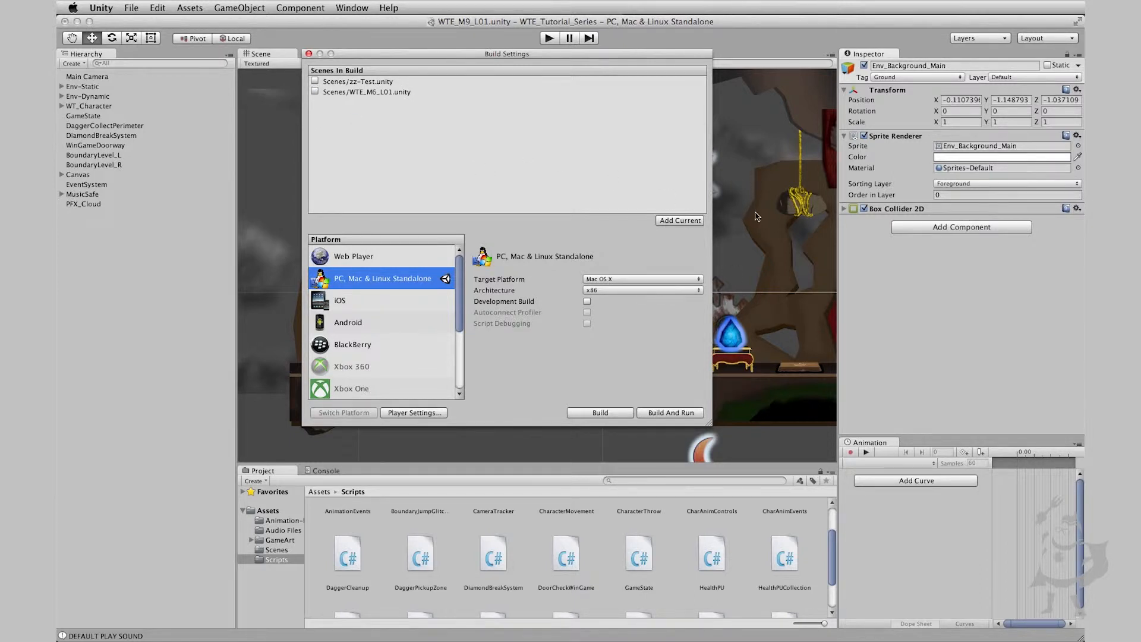
Add the current scene to the build and select PC, Mac & Linux Standalone as the platform, with Mac OS X as target
click(685, 221)
click(396, 260)
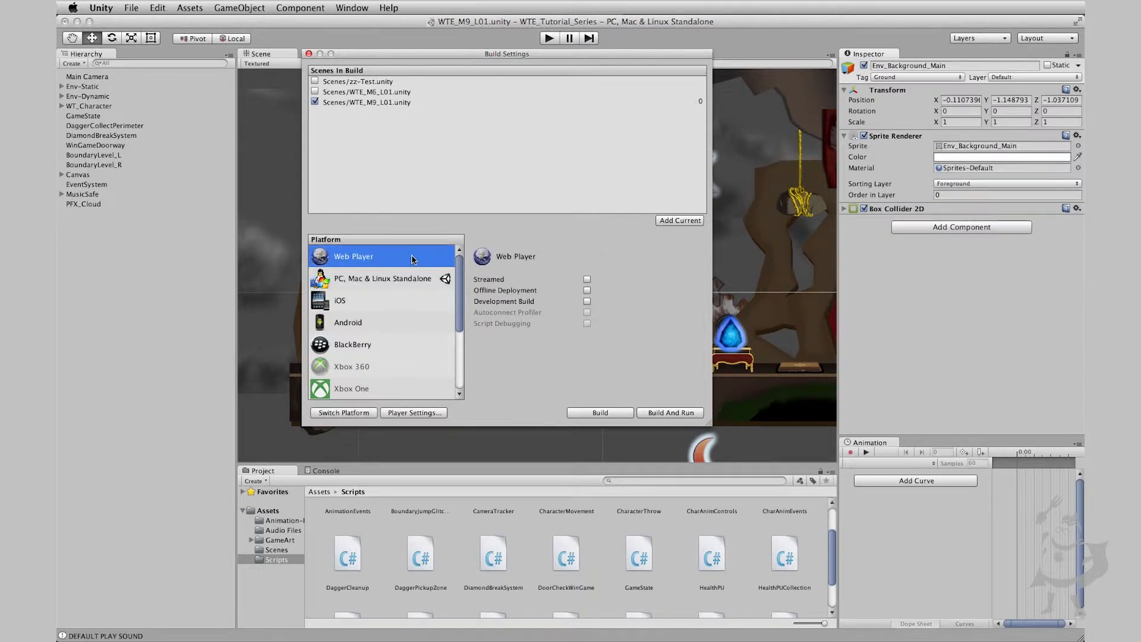
click(386, 281)
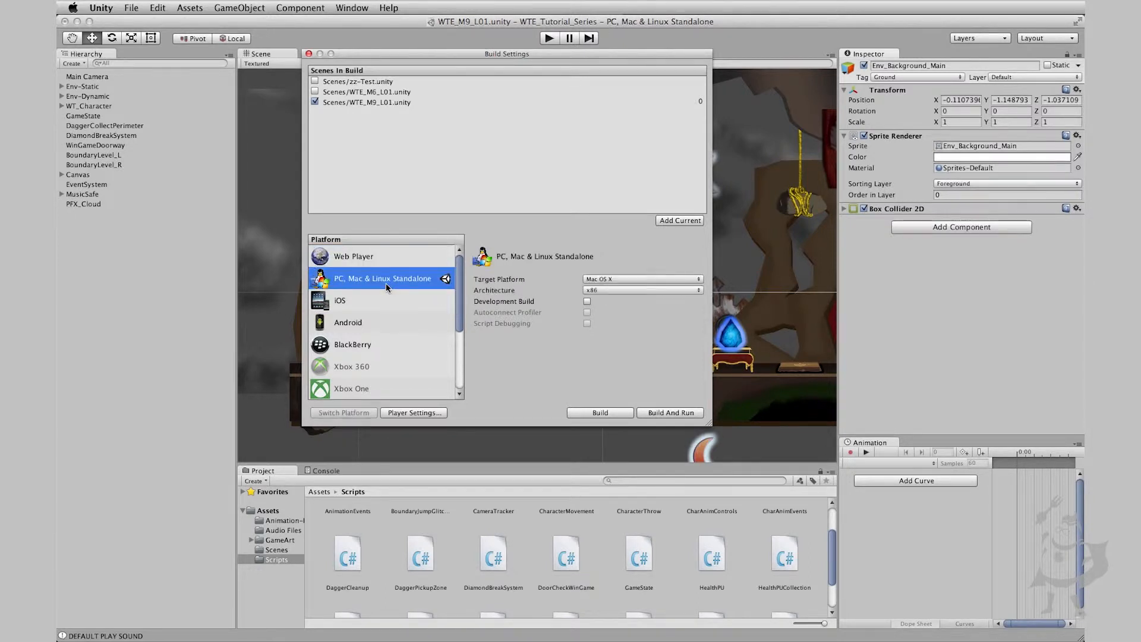
click(650, 280)
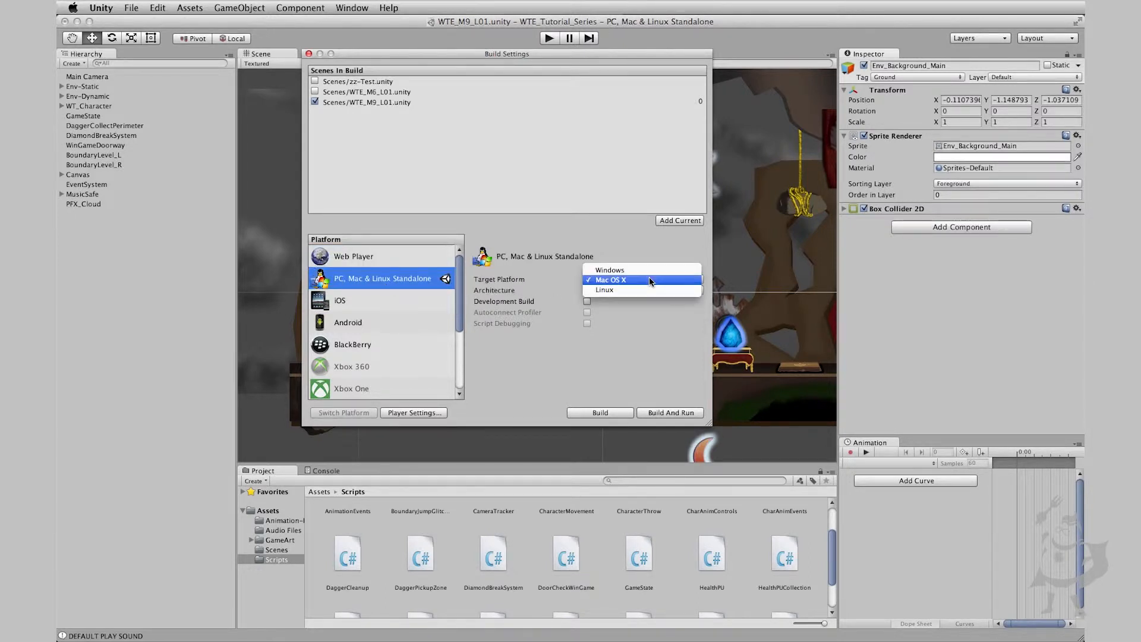
click(594, 229)
click(381, 265)
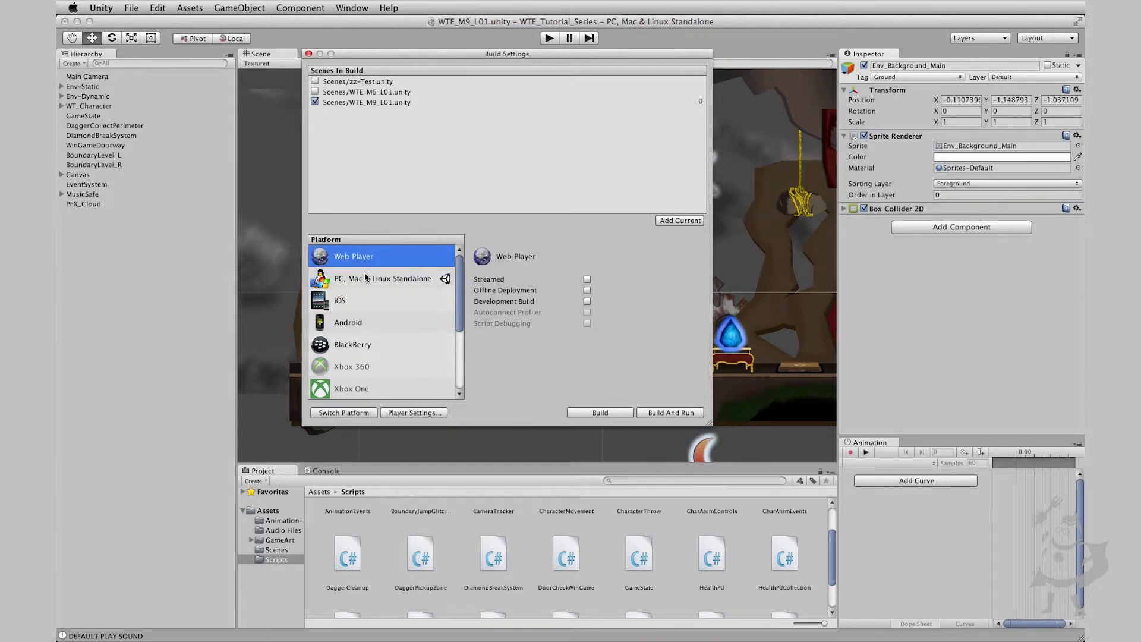
click(366, 277)
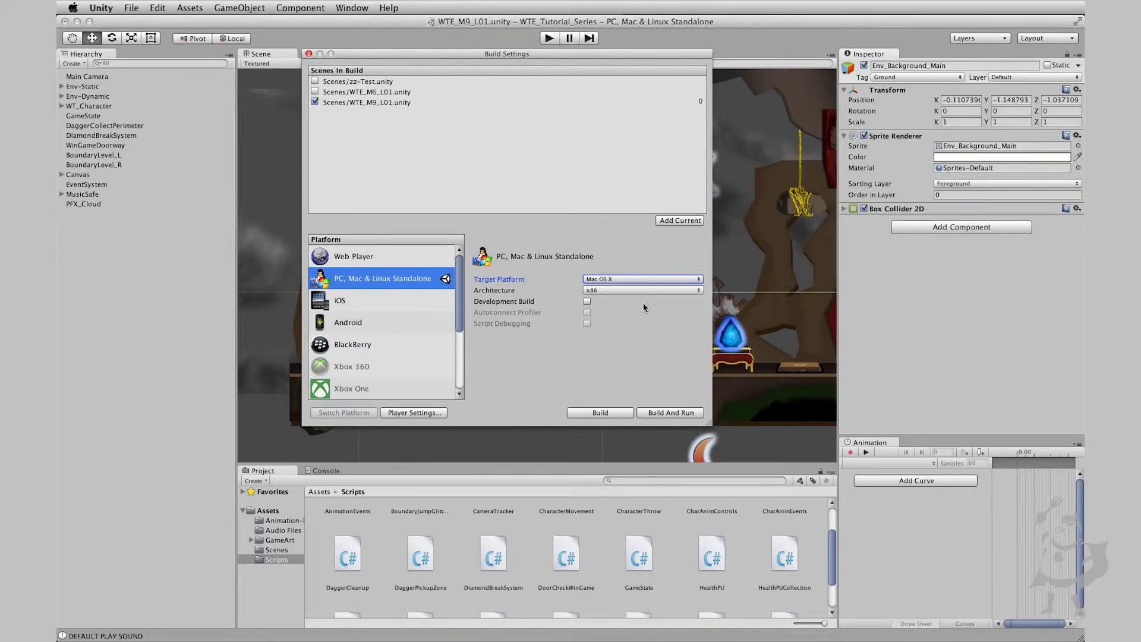
click(350, 259)
click(387, 280)
Open the player settings and set the company name to CakeGamesStudios
click(425, 413)
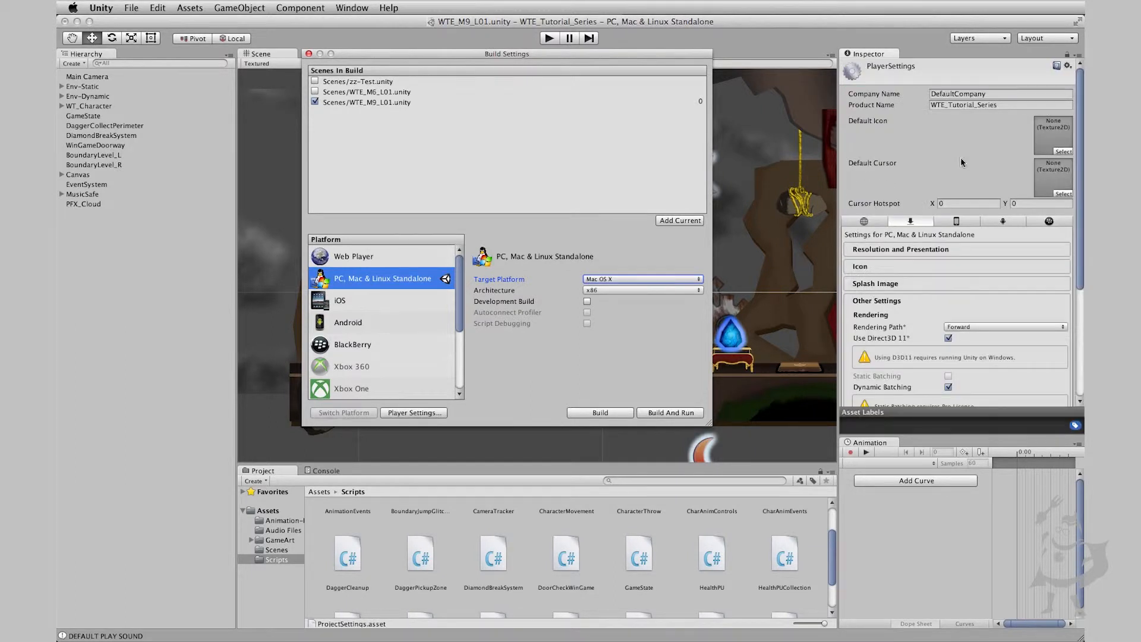
click(999, 94)
text(CakeGamesStudios)
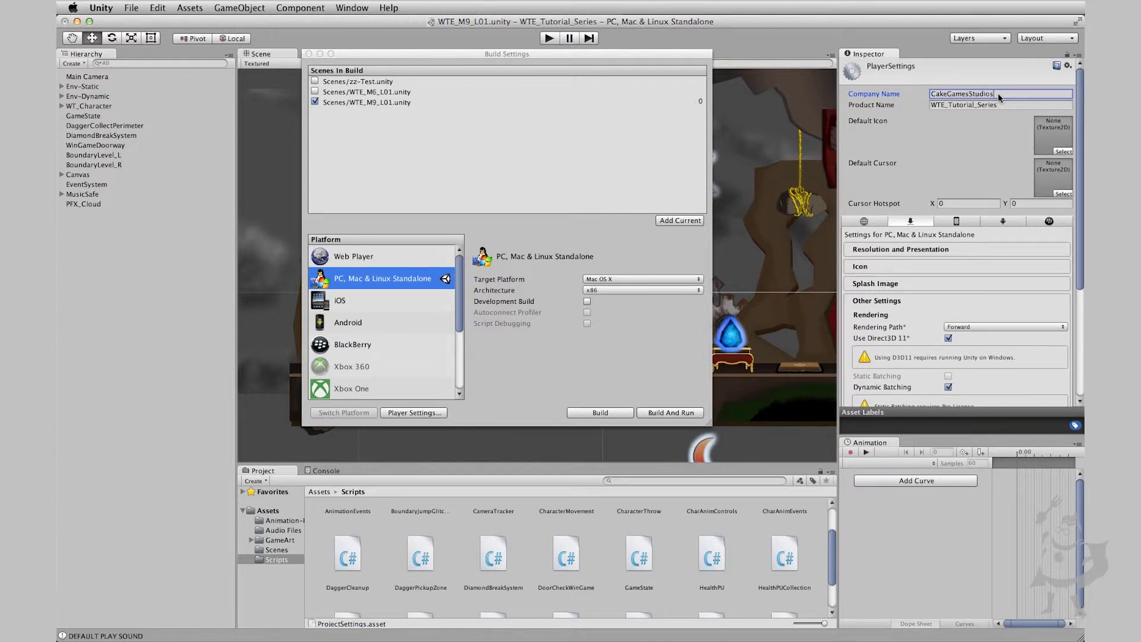
key(Tab)
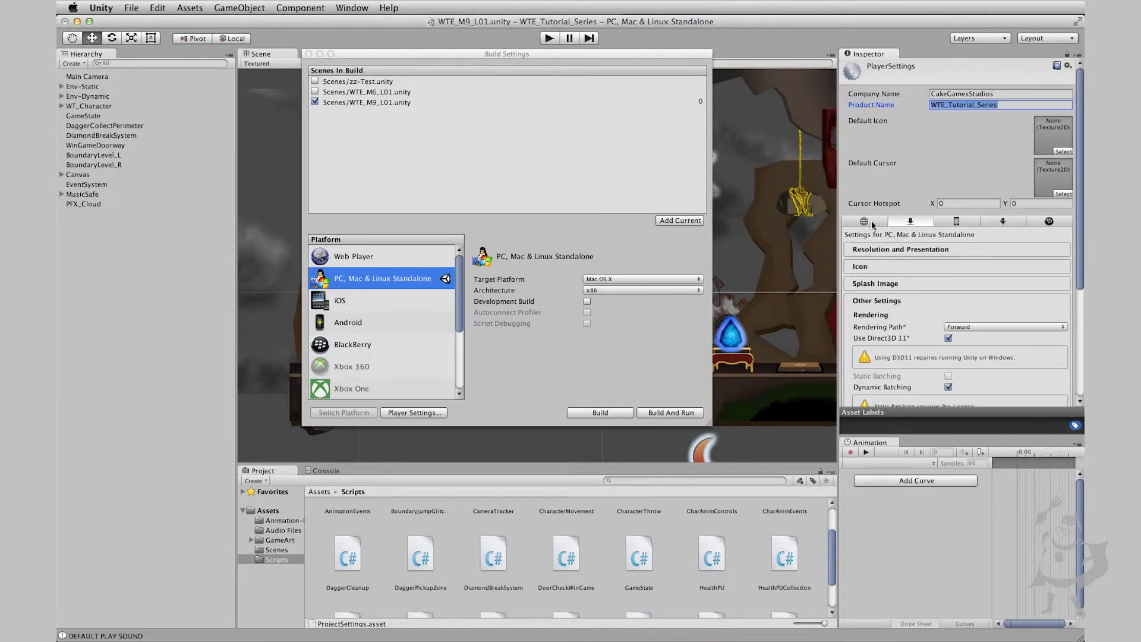
Examine the standalone Resolution and Presentation settings, including the full-screen default, window resizing and supported aspect ratios
drag(1078, 219, 1078, 282)
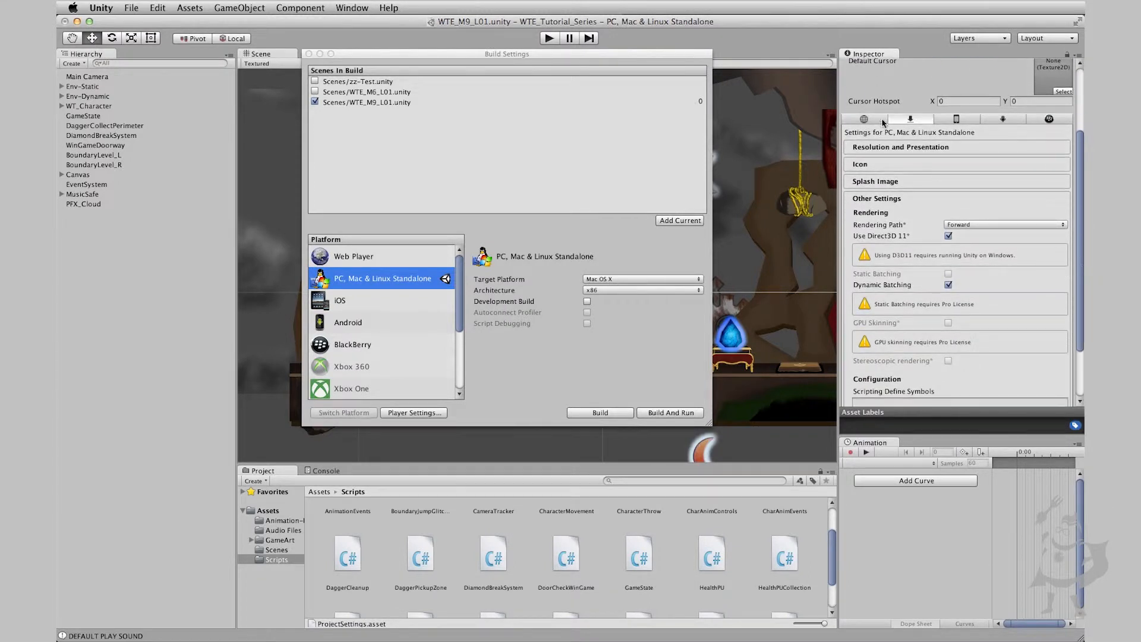
click(907, 153)
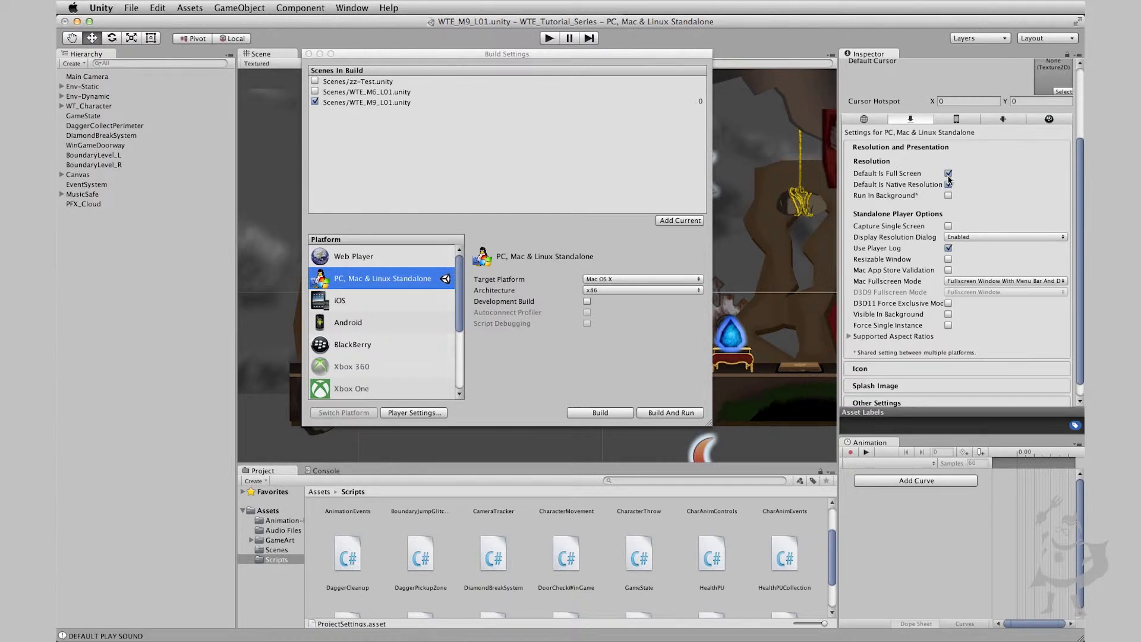
click(947, 175)
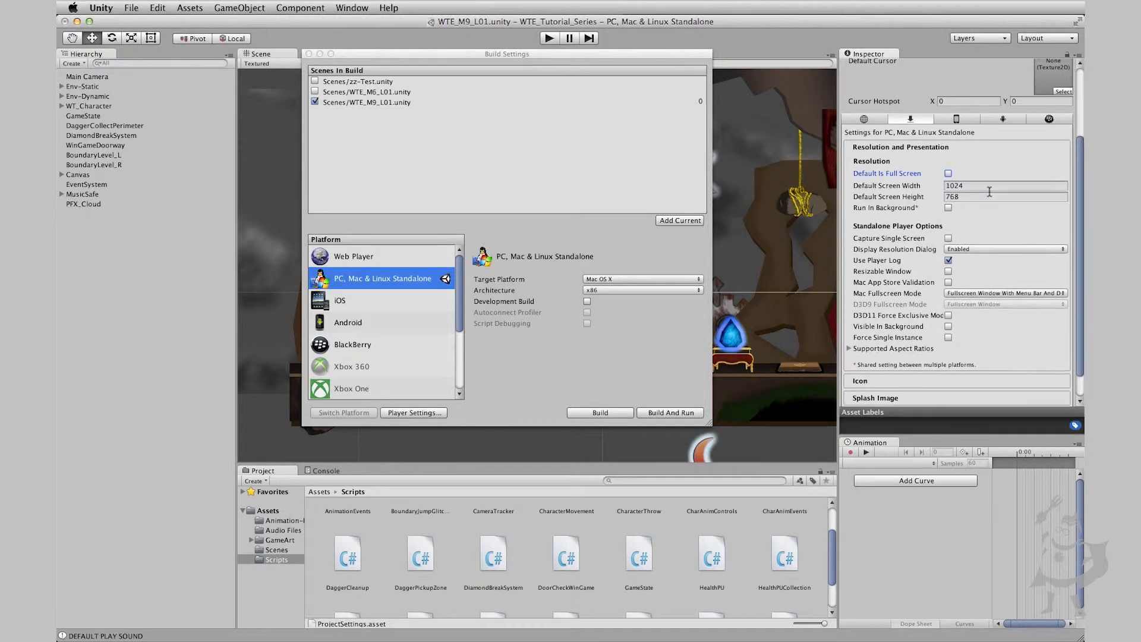
click(948, 174)
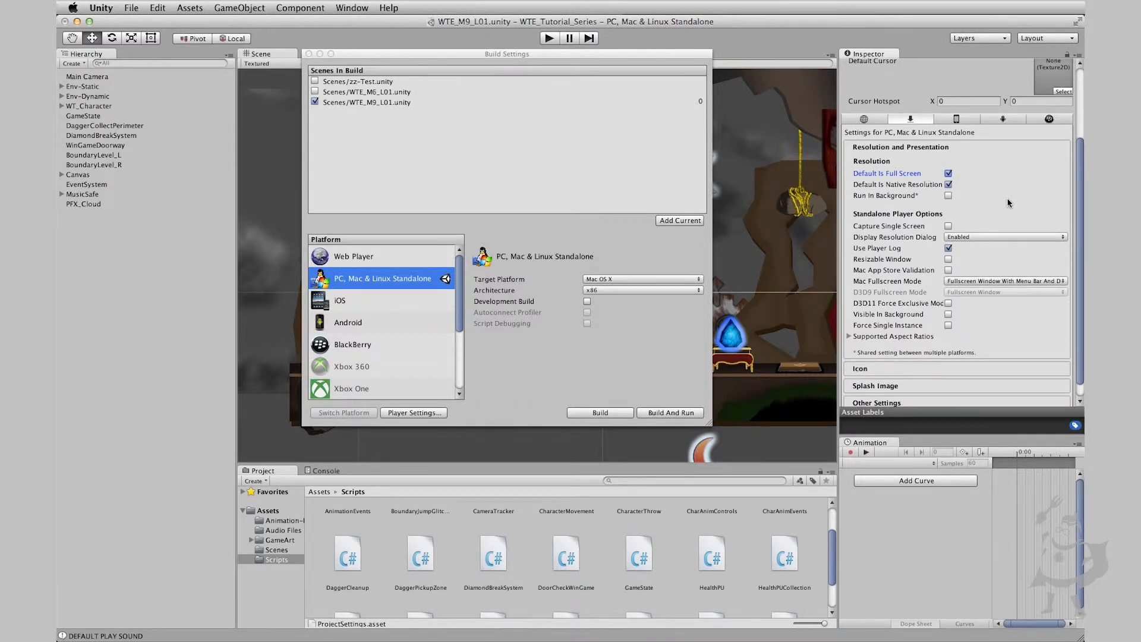
scroll(1008, 200, down, 2)
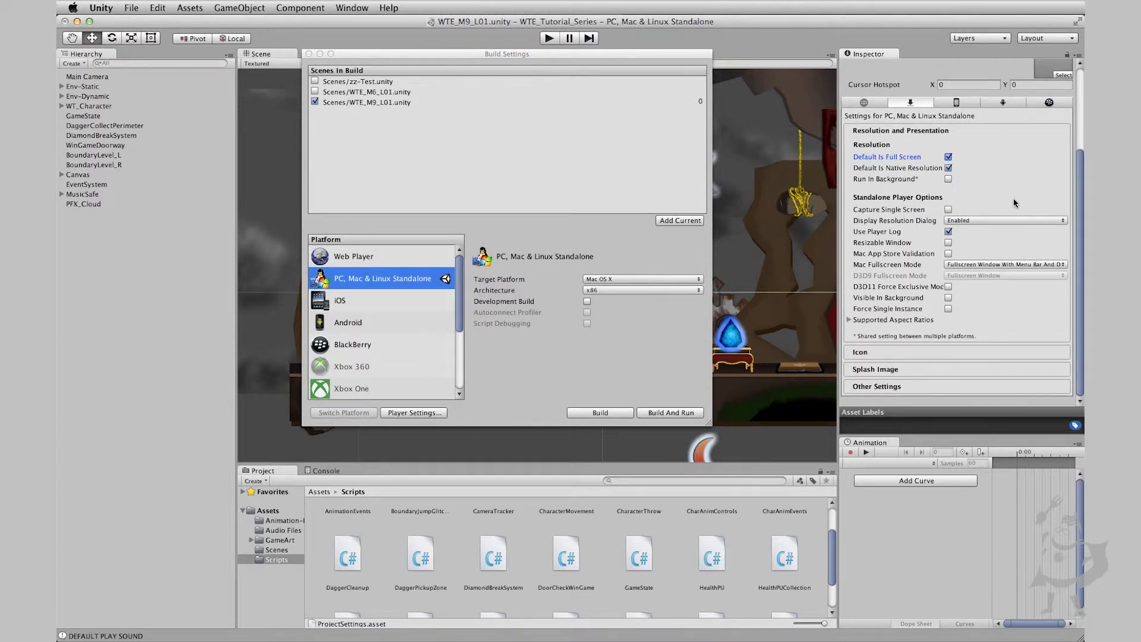
click(948, 243)
click(948, 243)
click(849, 320)
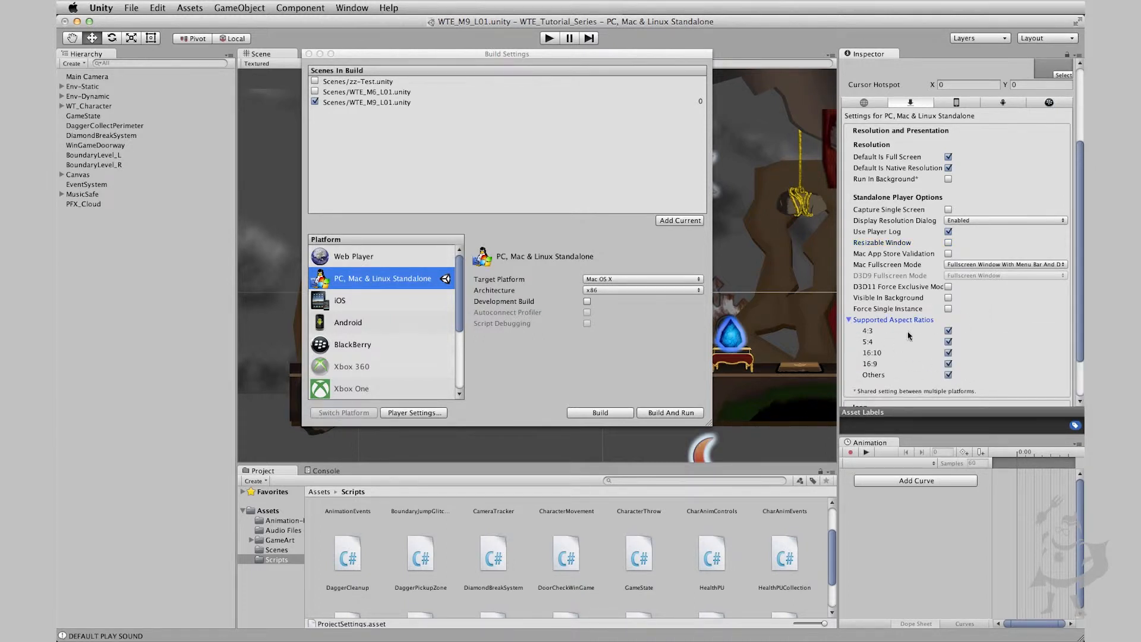
click(850, 320)
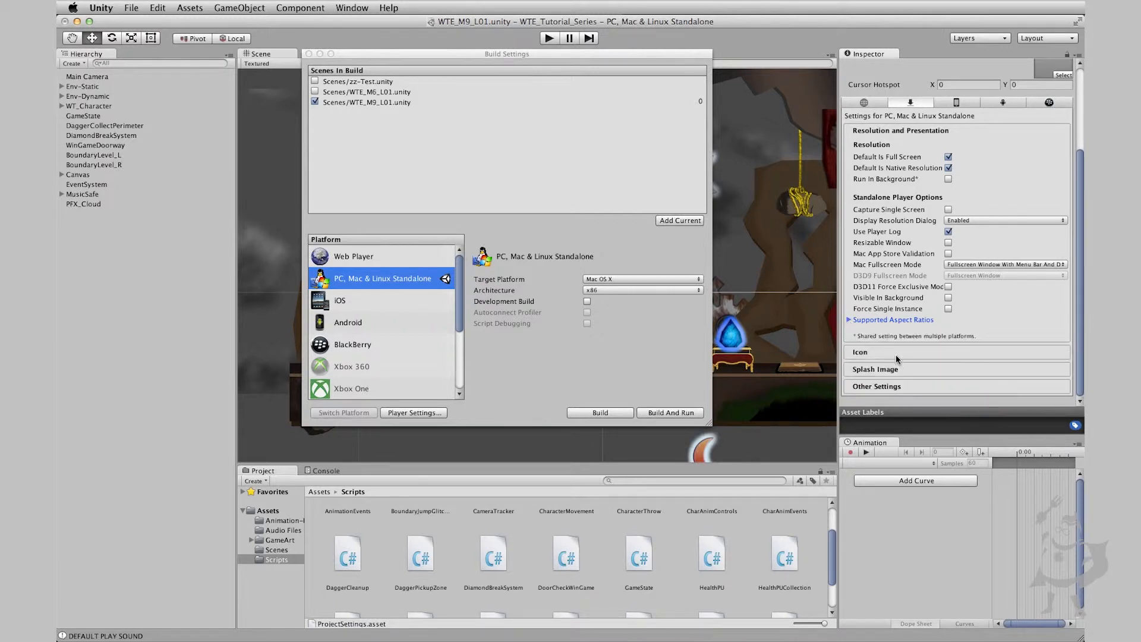
Review the Icon section and the Other Settings section of the standalone player settings
click(865, 353)
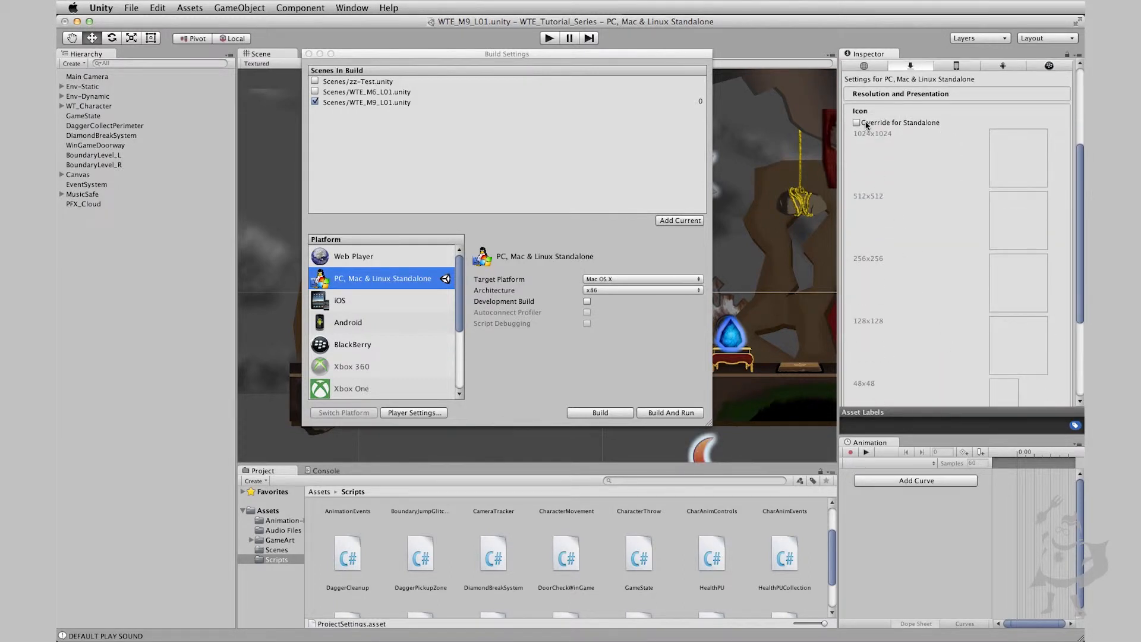
scroll(964, 291, up, 3)
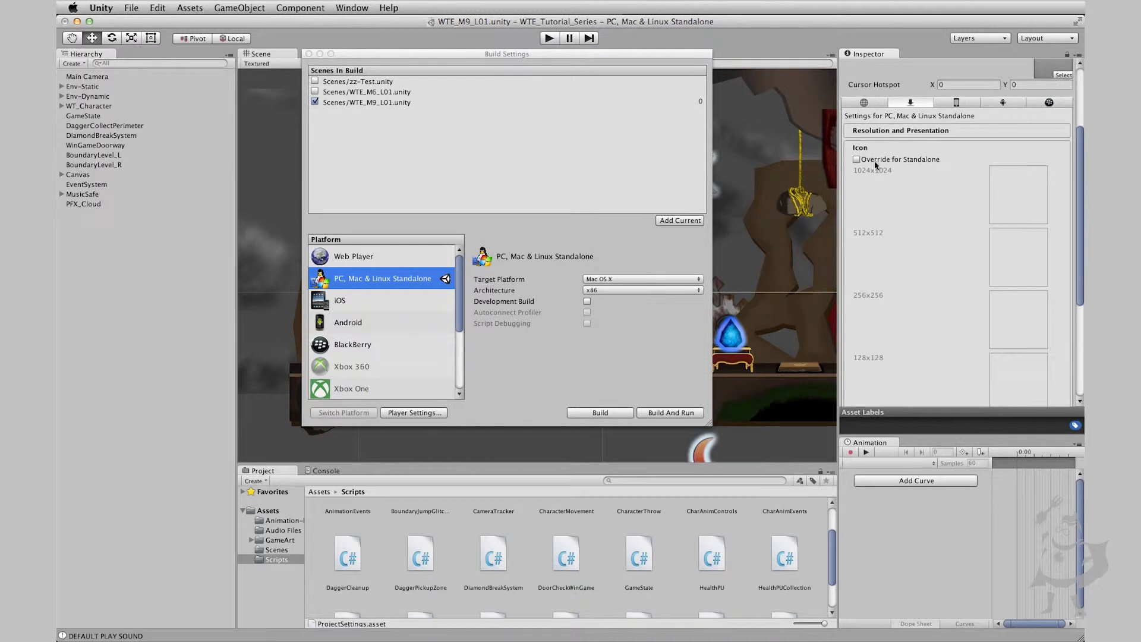
click(901, 148)
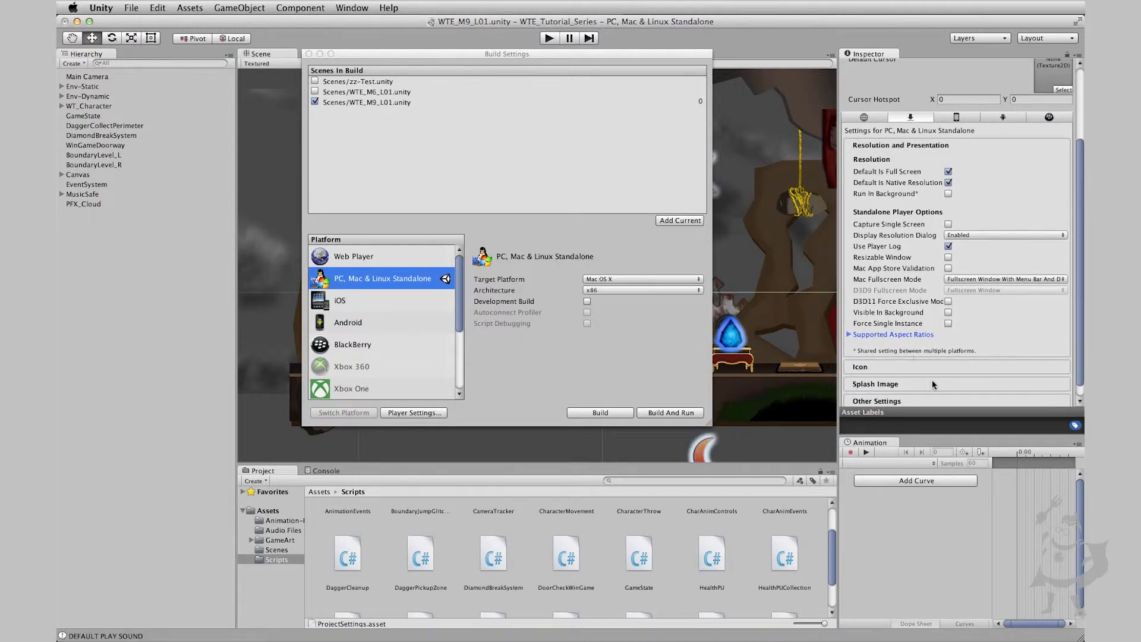
scroll(934, 383, down, 2)
click(935, 386)
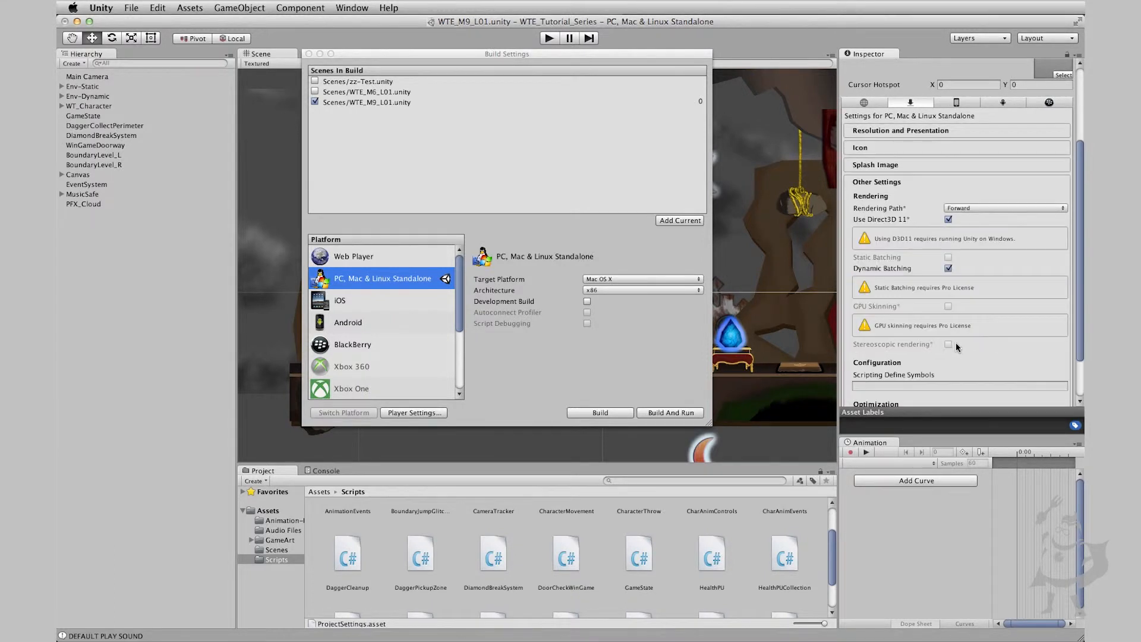
scroll(951, 330, down, 1)
scroll(913, 262, up, 5)
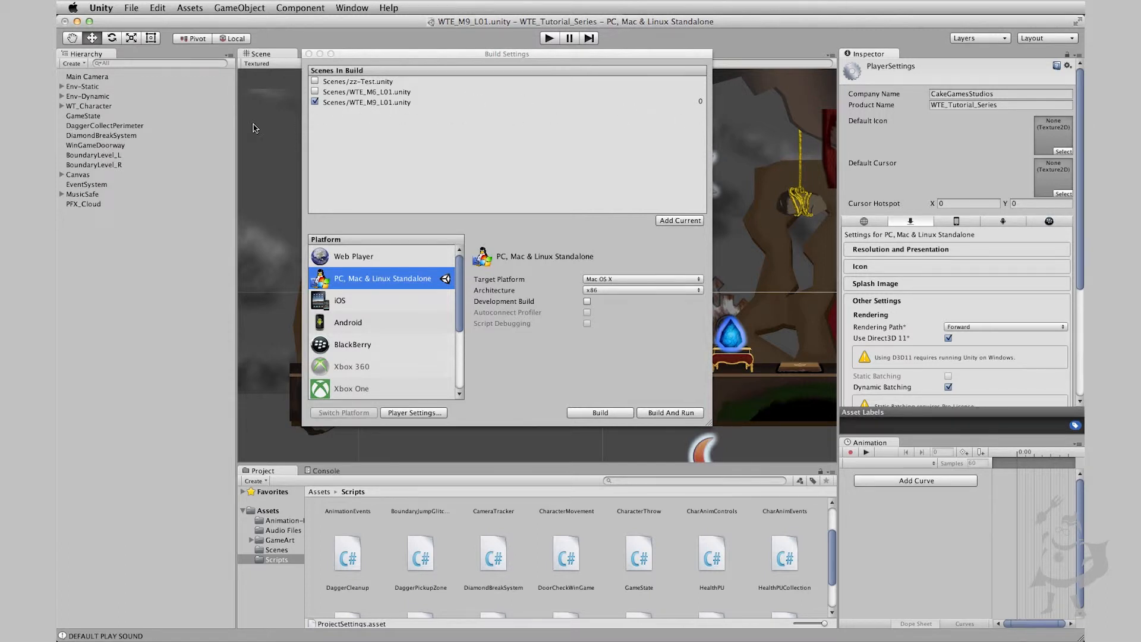
Disable Default Is Full Screen in the standalone resolution settings and build and run the game
click(974, 249)
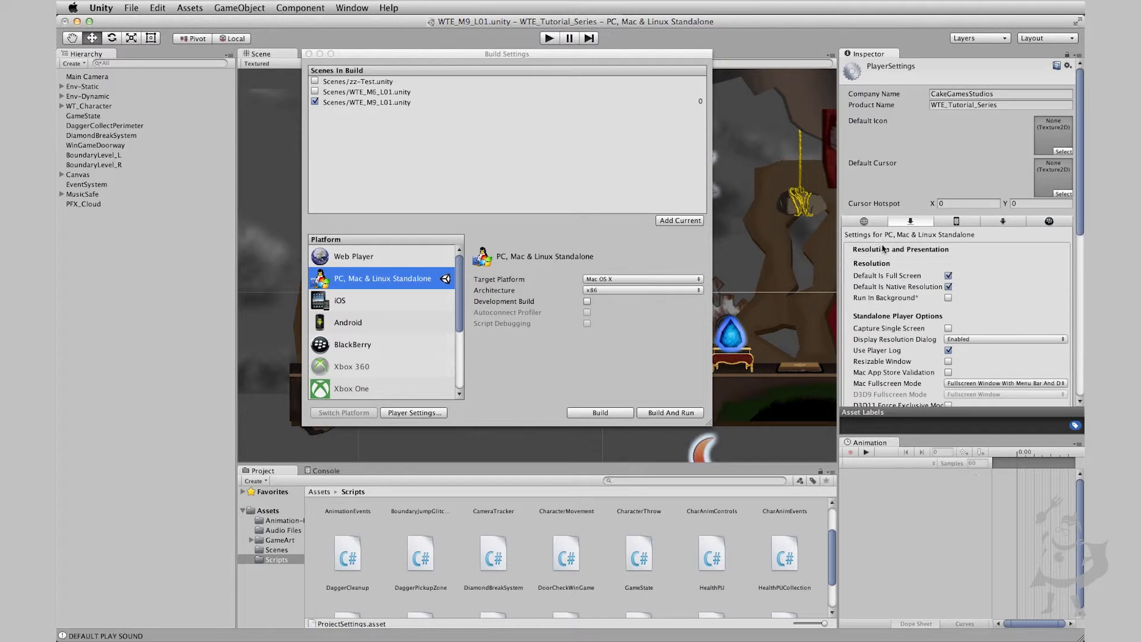
click(948, 276)
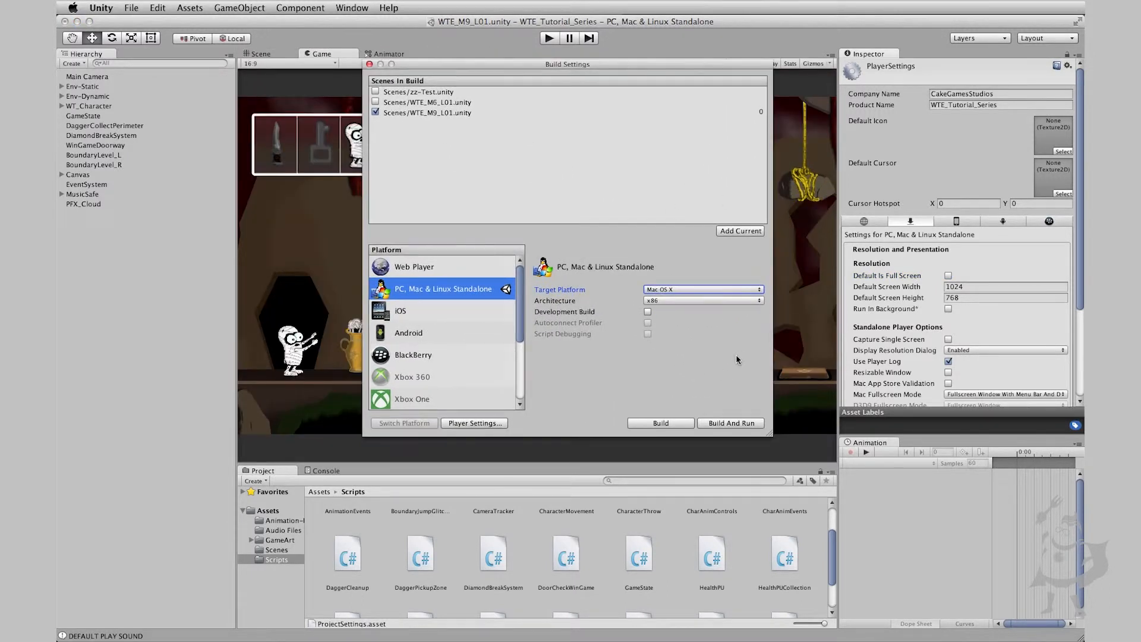
click(692, 420)
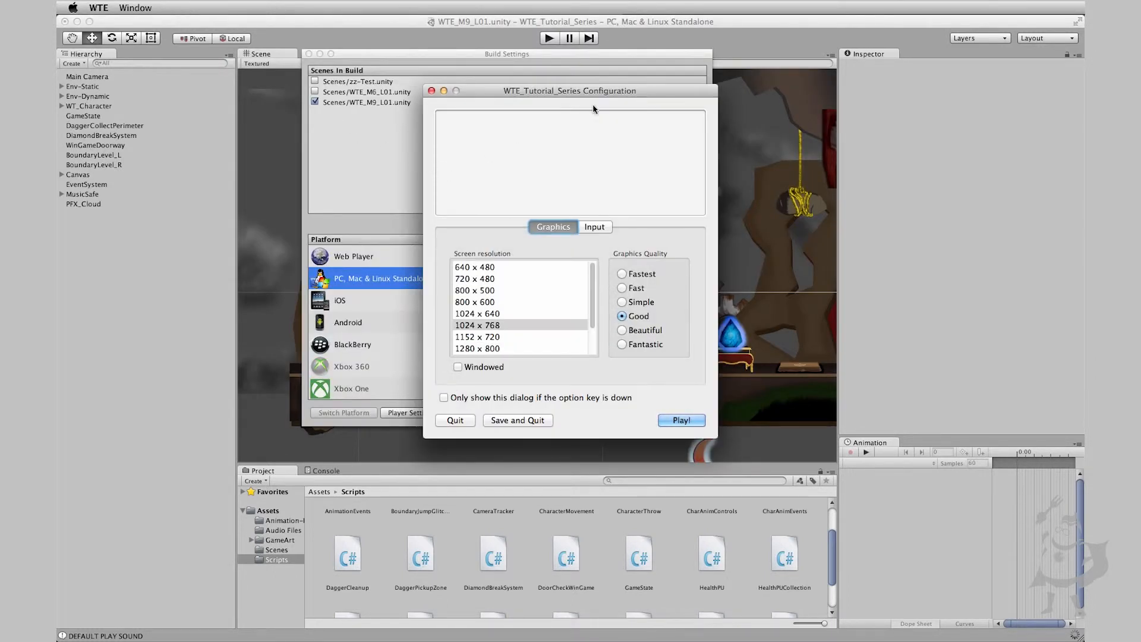
Review the screen resolutions and input controls in the game's configuration dialog, and start playing the game
drag(603, 95, 616, 80)
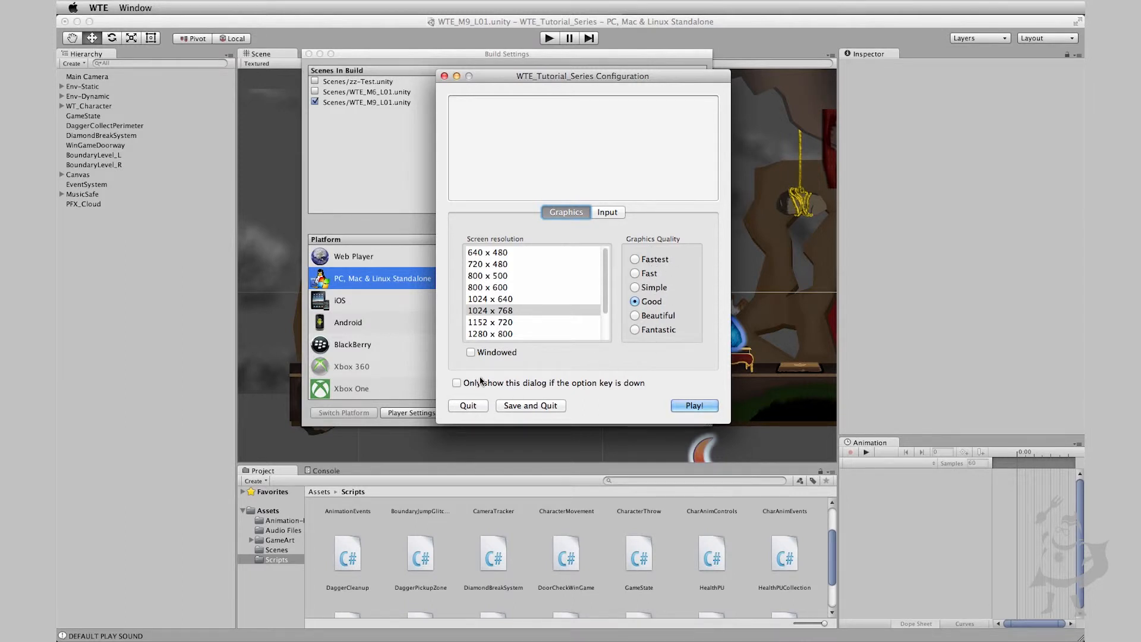
scroll(605, 314, down, 2)
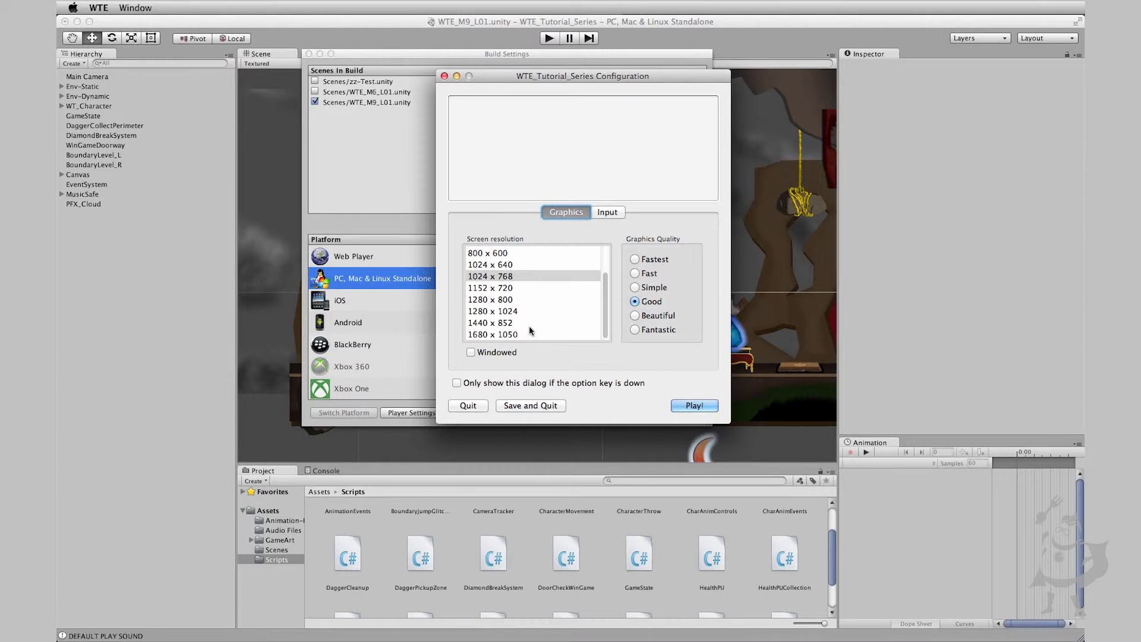
click(607, 212)
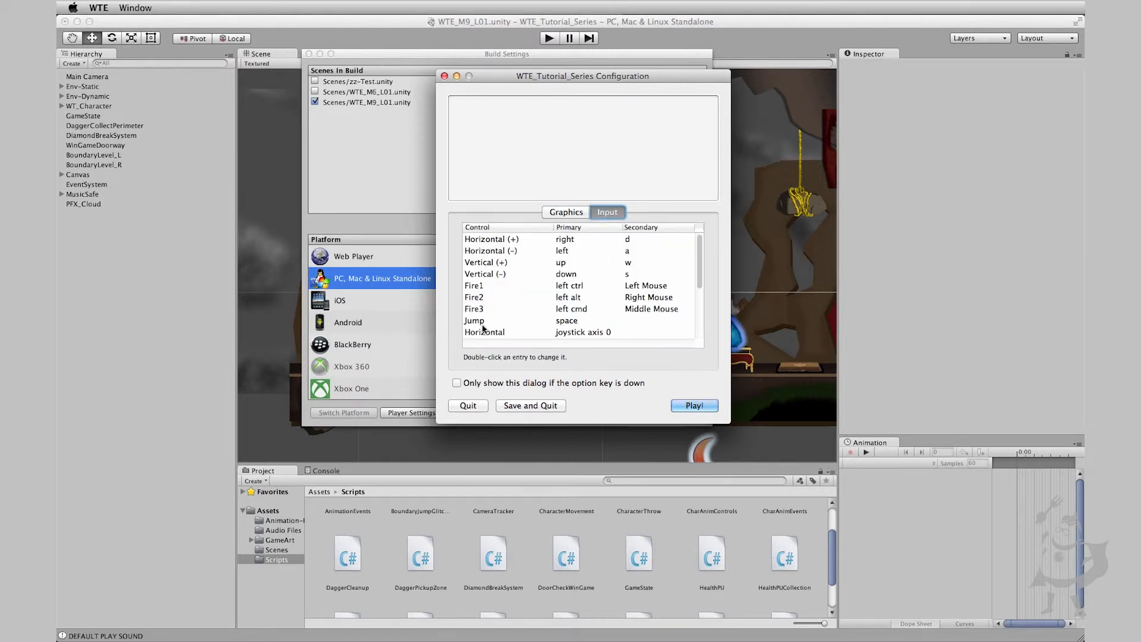
click(566, 212)
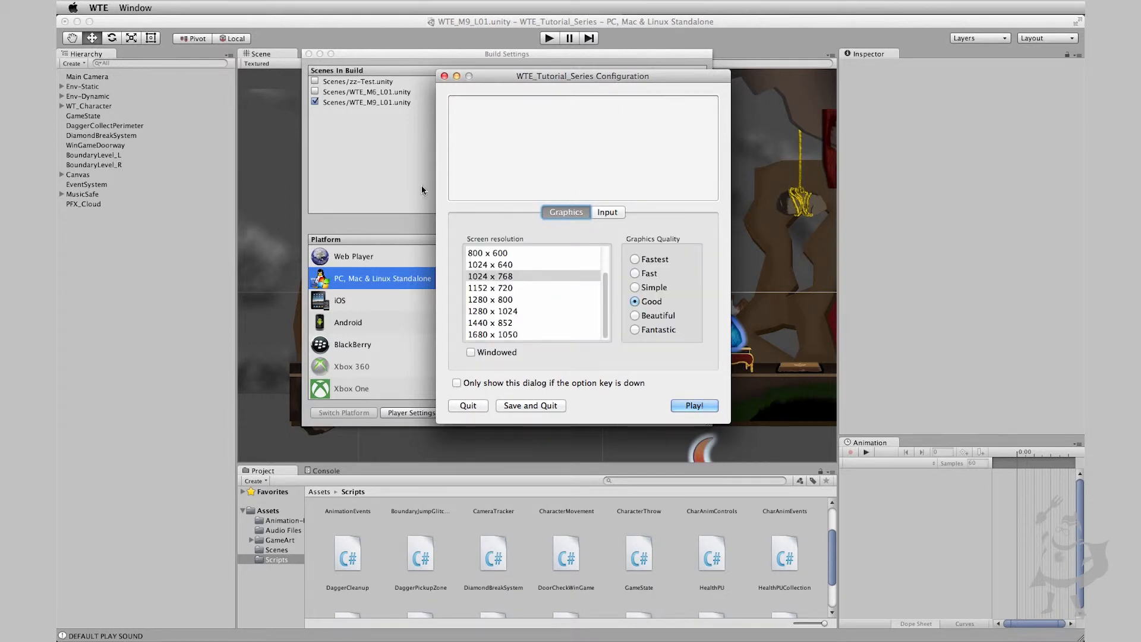
click(679, 406)
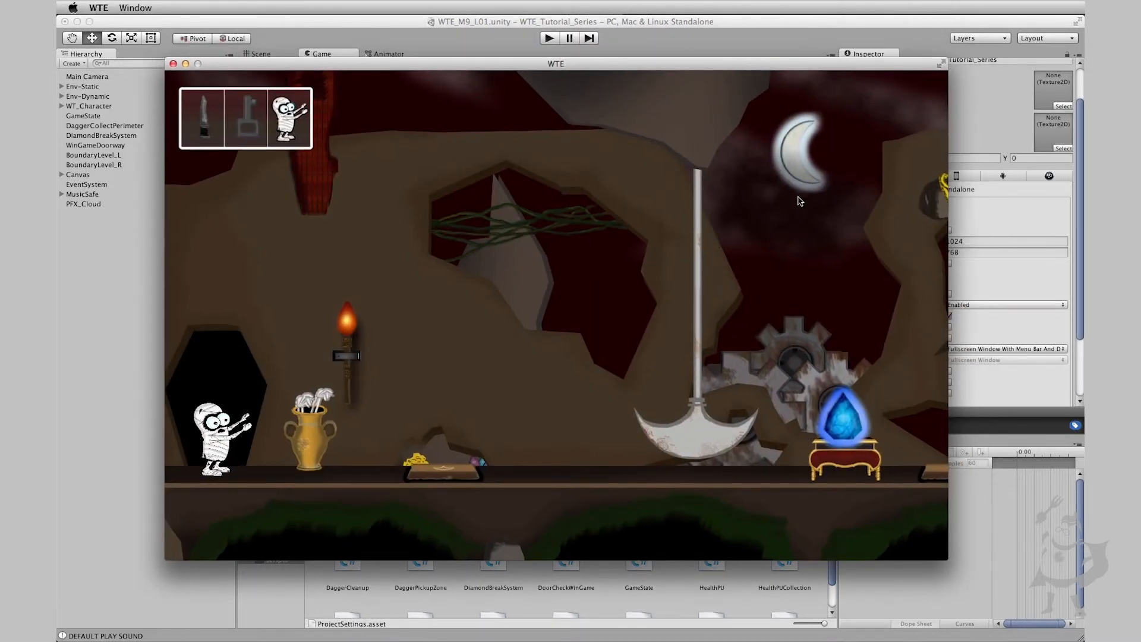
Playtest the built game by walking the mummy back and forth between the coffin, the floor plate and the blue gem
key(Right)
key(Left)
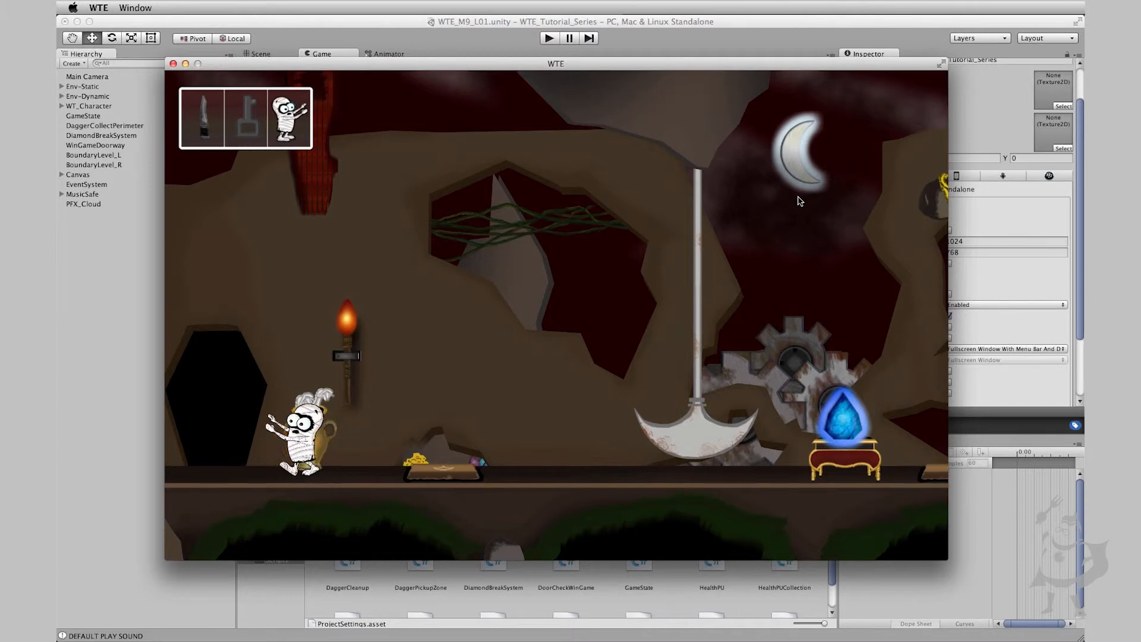
key(Right)
key(Right)
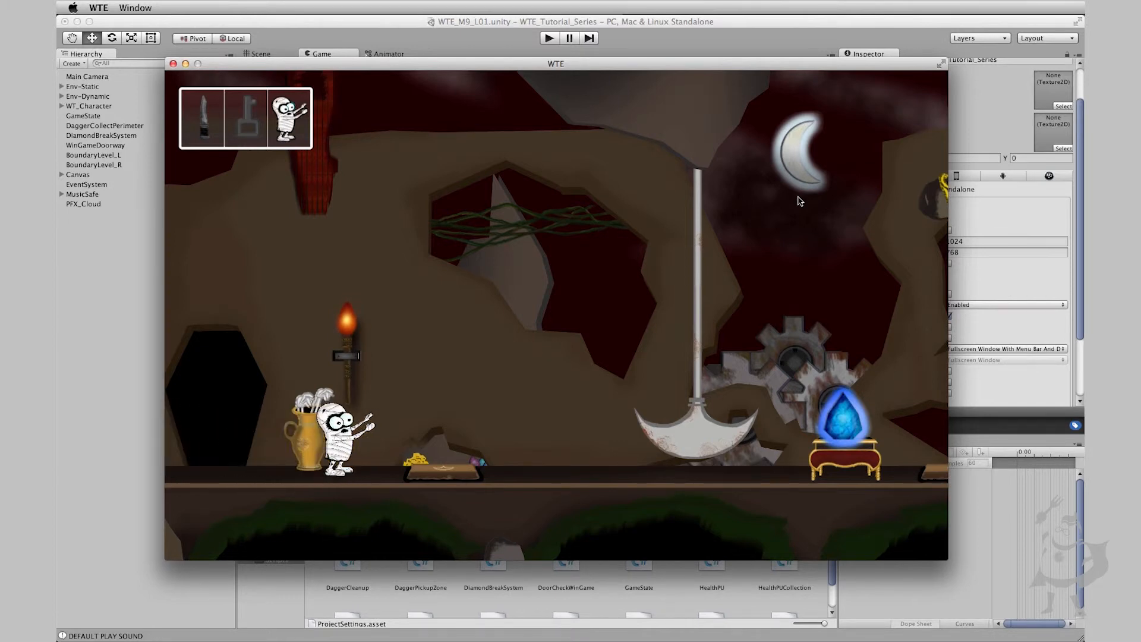
key(Left)
key(Right)
key(Right)
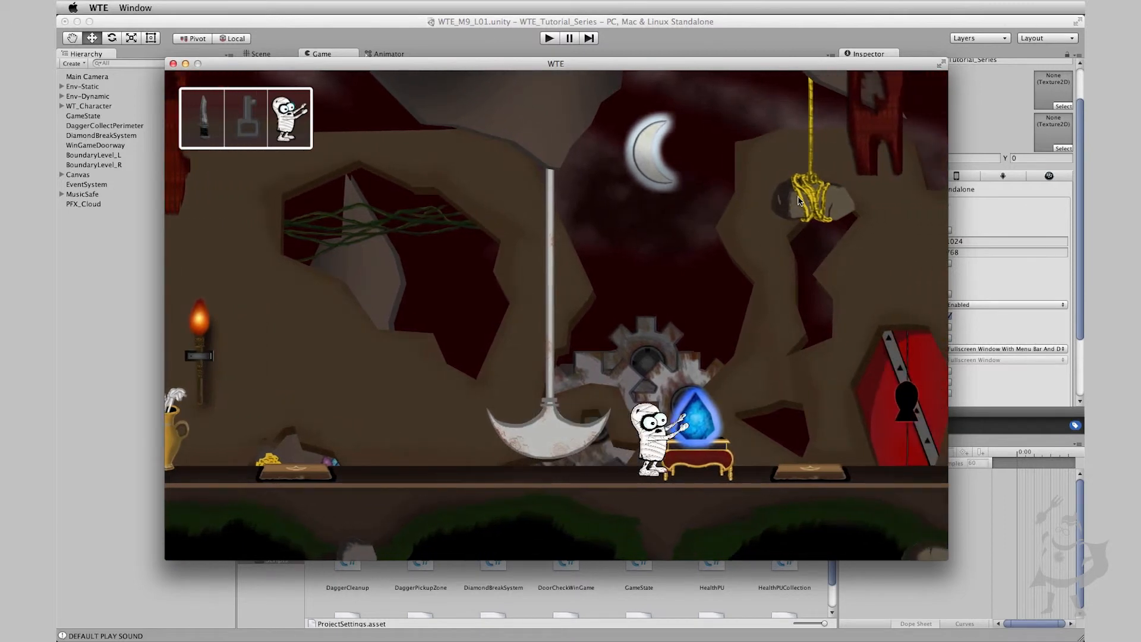
key(Left)
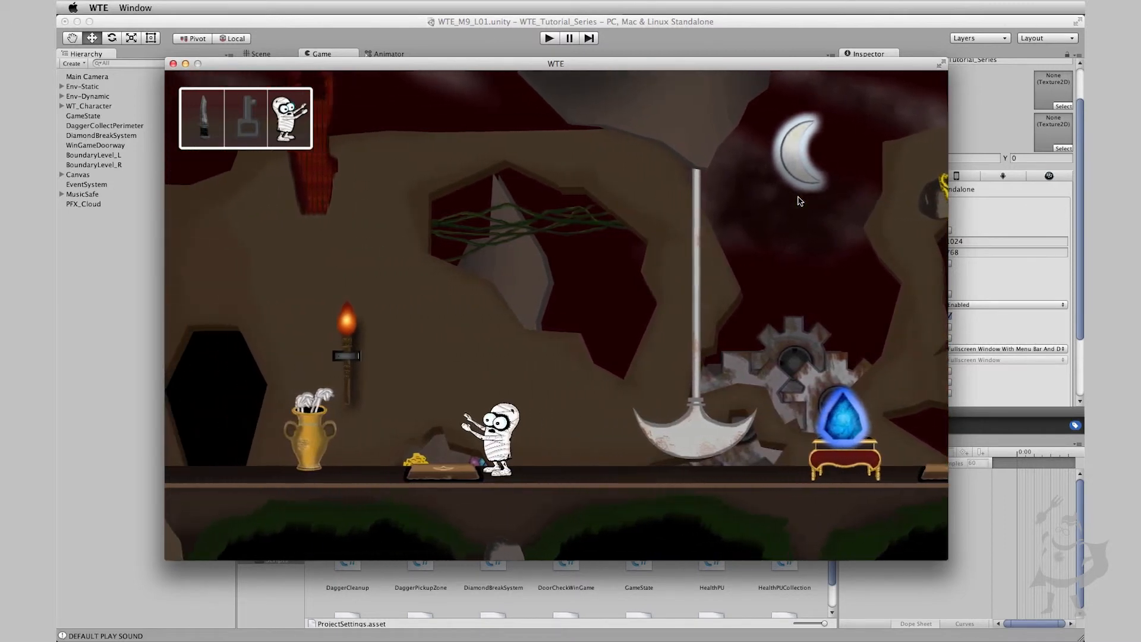
key(Right)
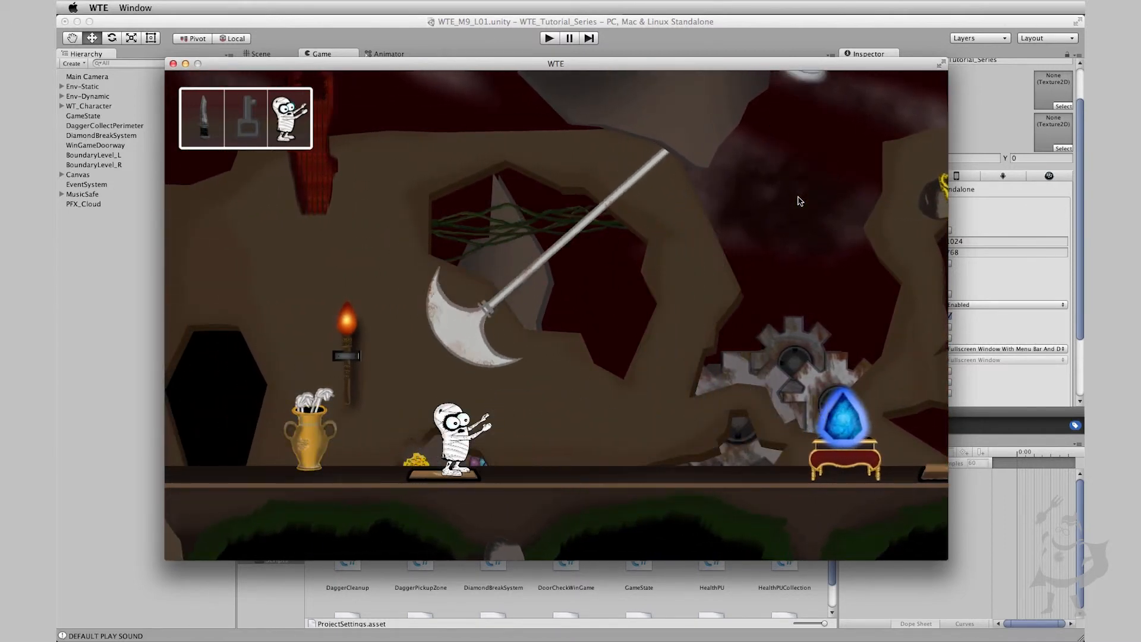
key(Left)
key(Right)
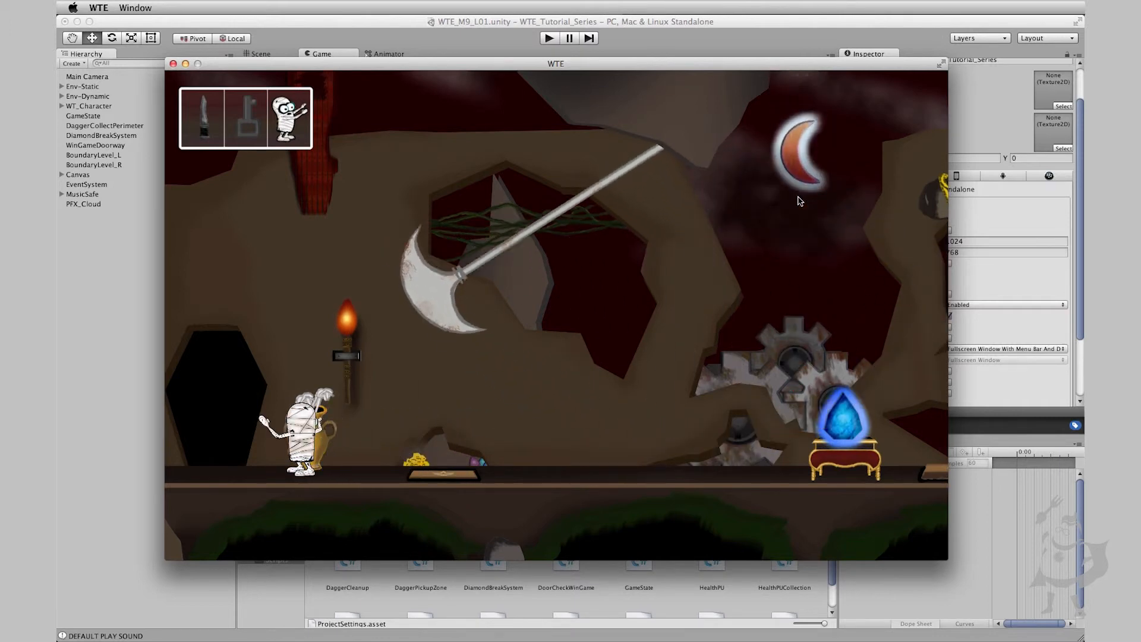
Test the mummy's dagger throw and jump in the built game, and close the game to return to the Unity editor
key(ctrl)
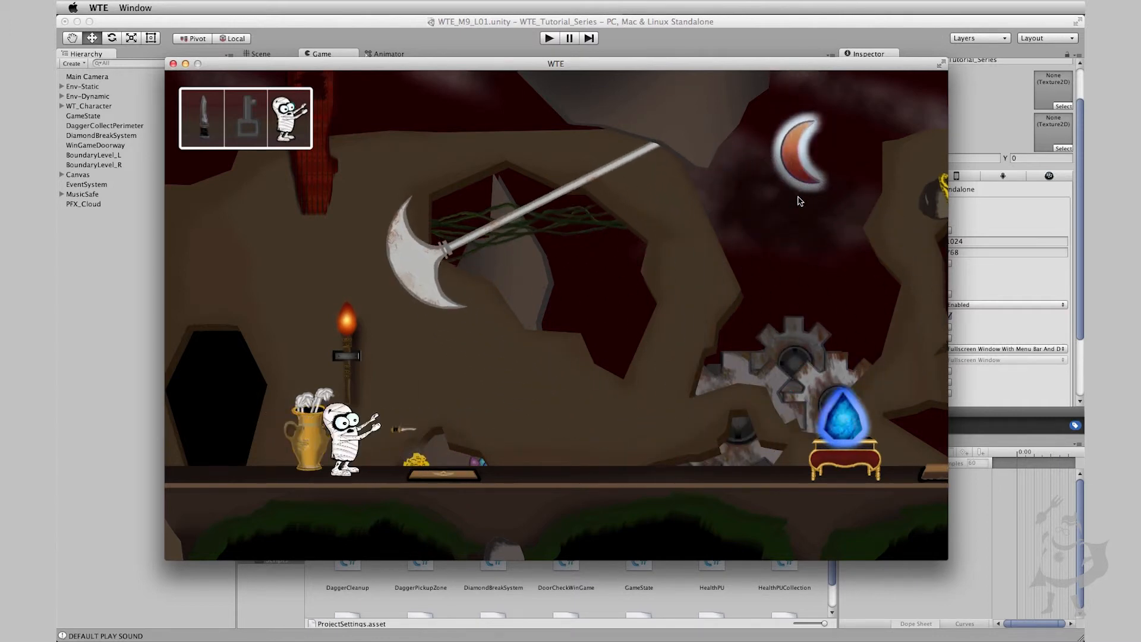
key(Right)
key(space)
key(Right)
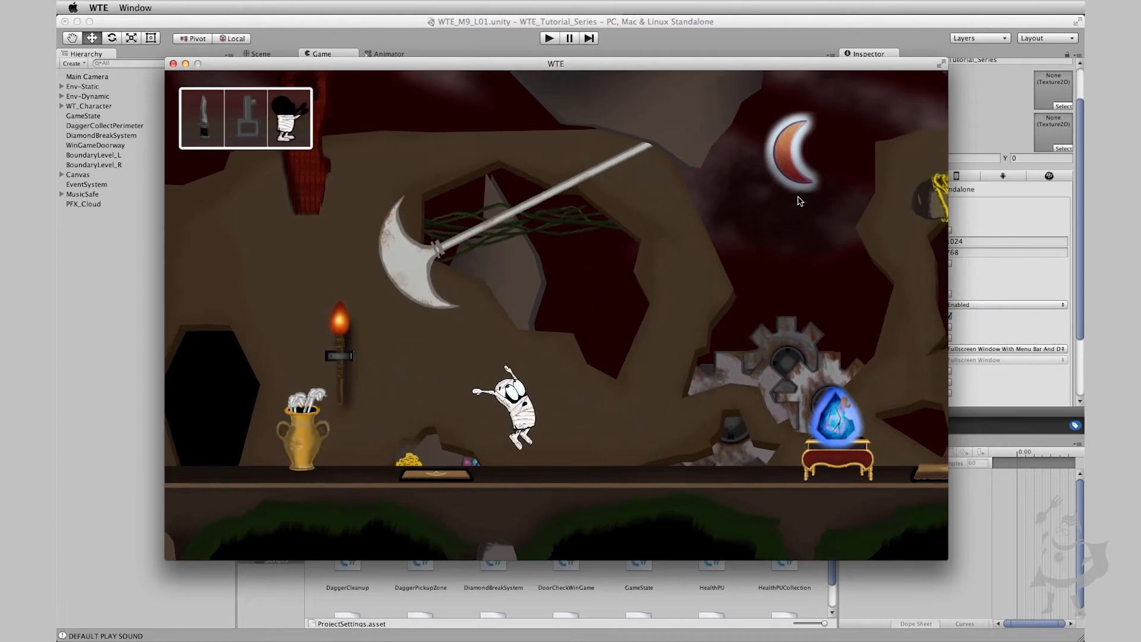
key(Left)
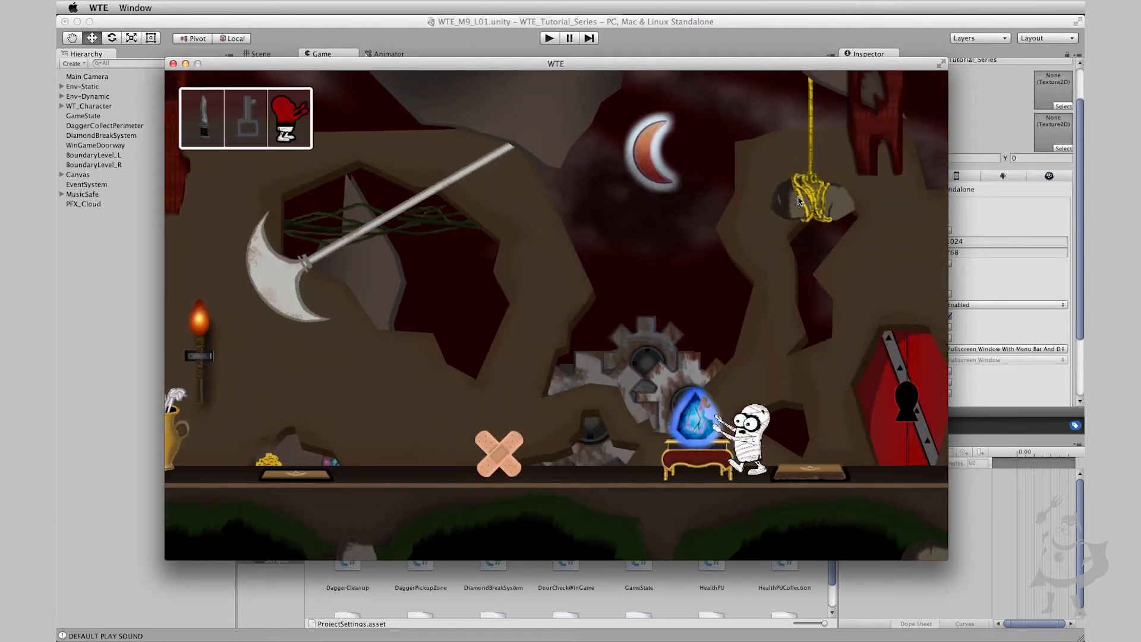
key(Right)
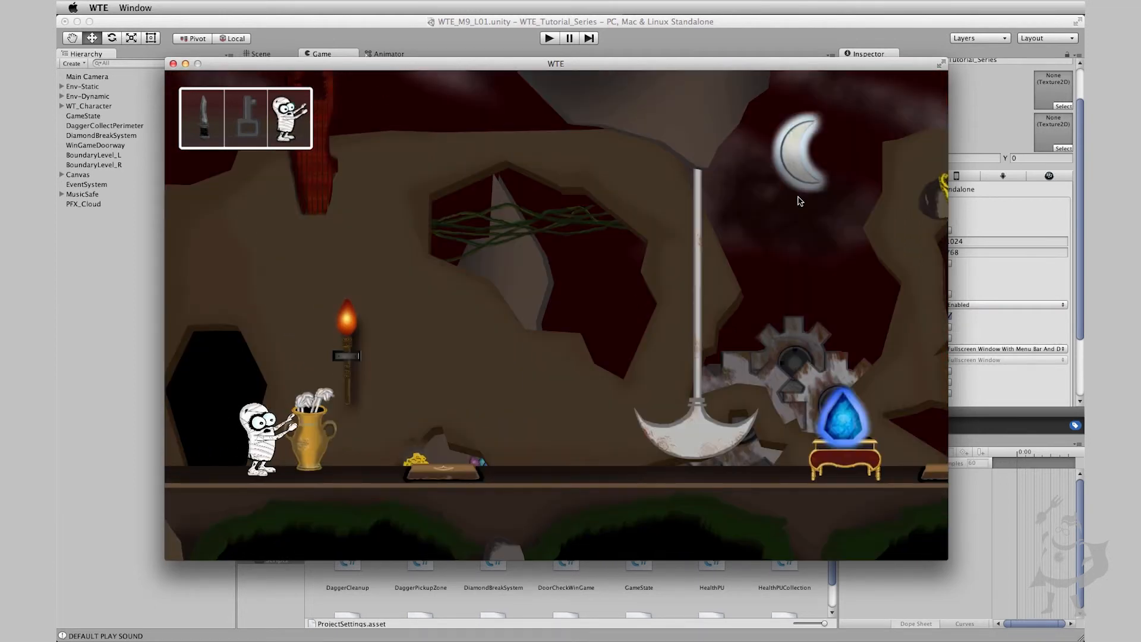
click(174, 64)
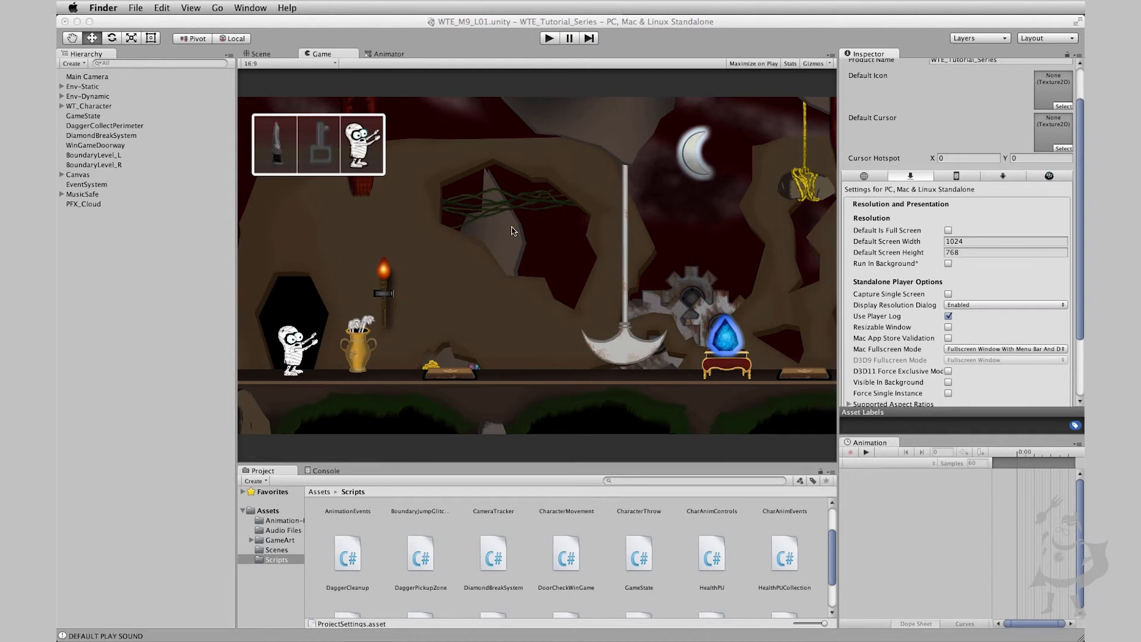
click(441, 24)
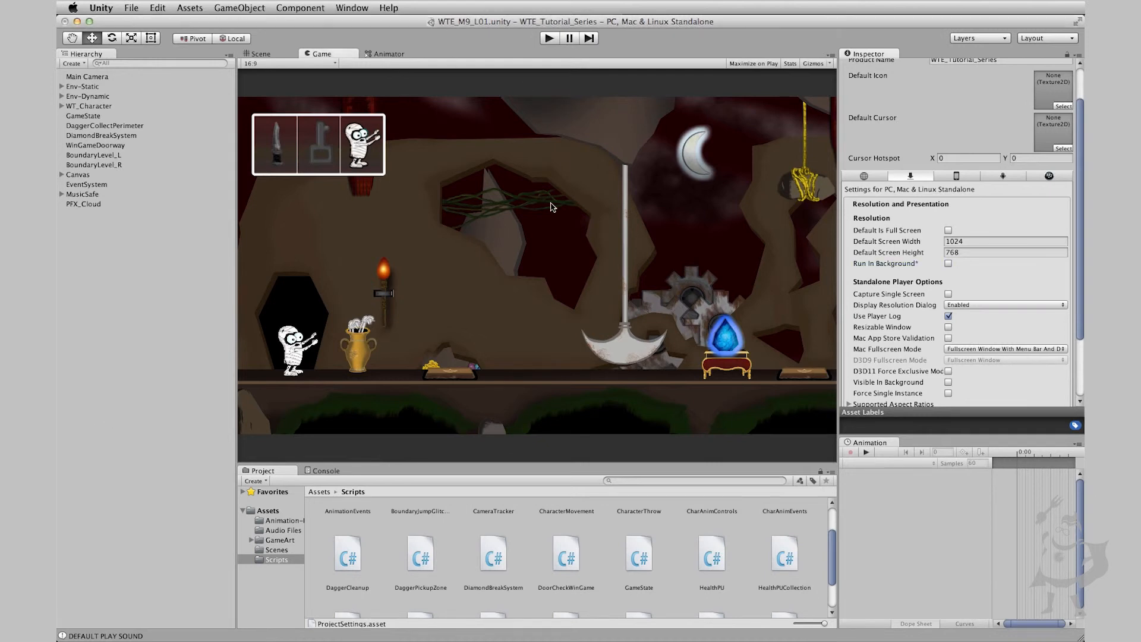